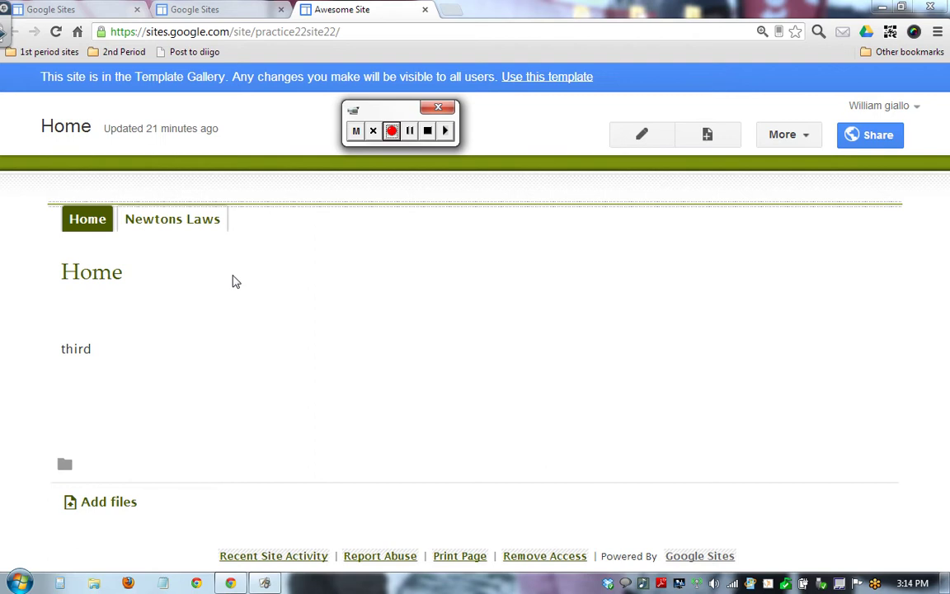
Open Awesome Site's Manage site settings from the More actions list.
{"action": "left_click_drag", "start_coordinate": [232, 282], "coordinate": [579, 189]}
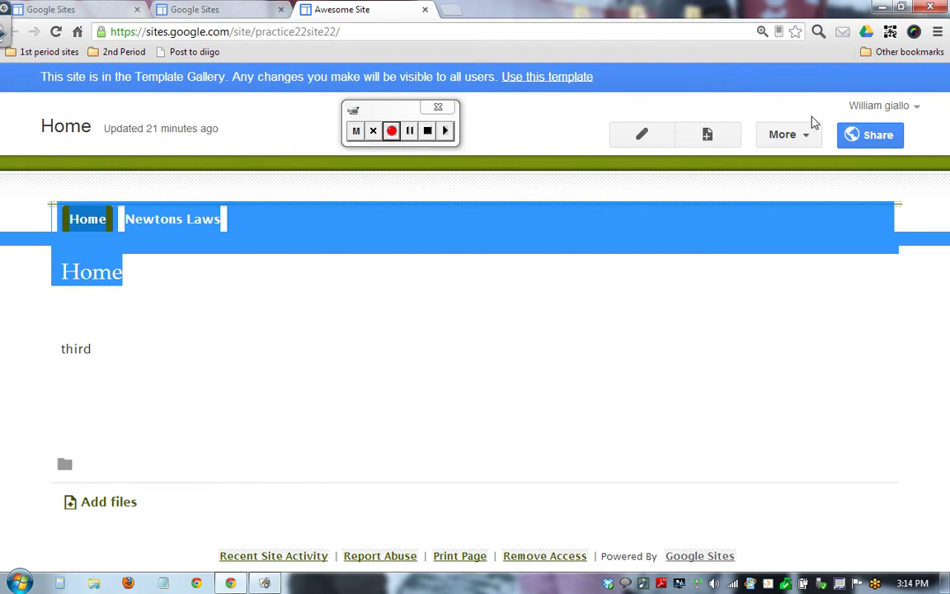
{"action": "left_click", "coordinate": [806, 140]}
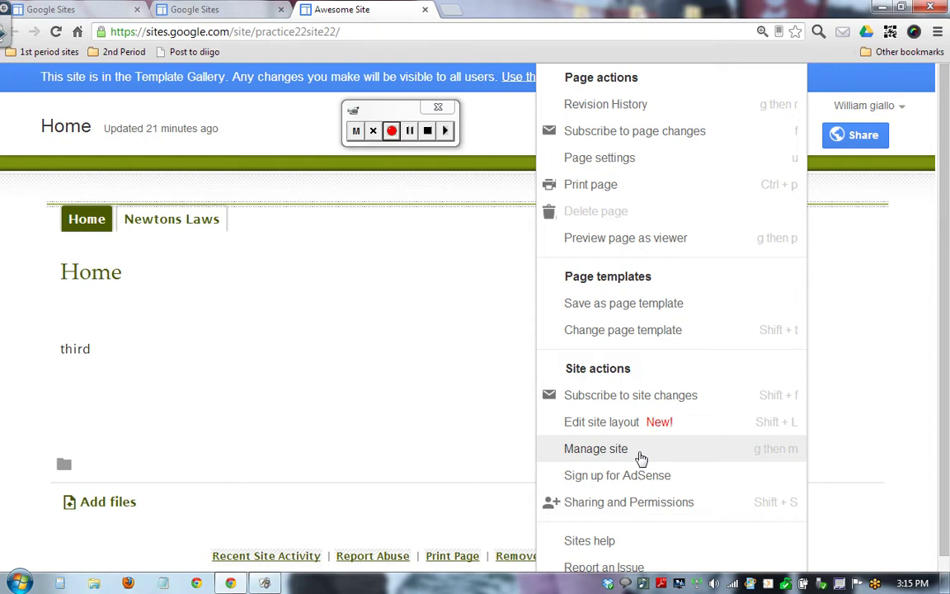
{"action": "left_click", "coordinate": [641, 453]}
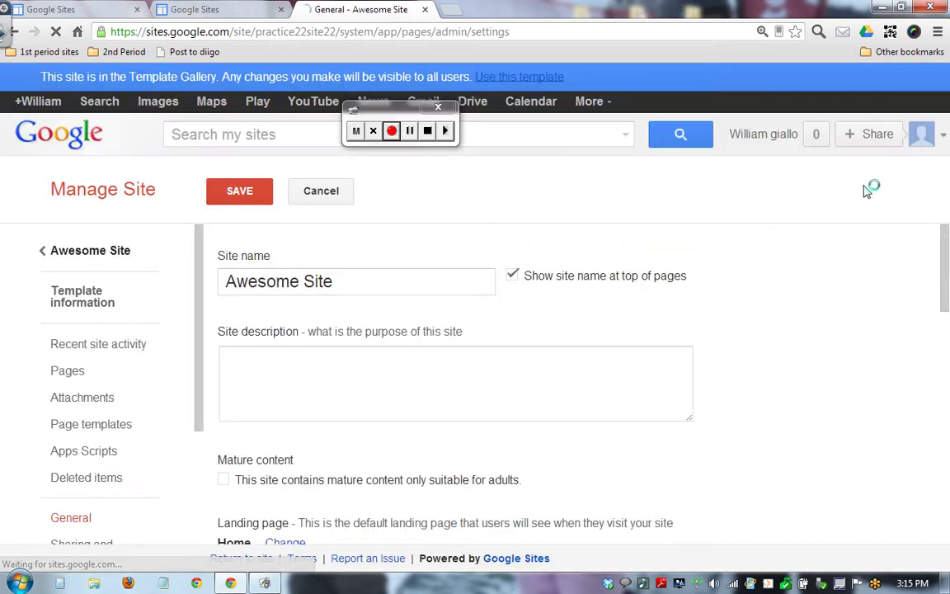
{"action": "left_click_drag", "start_coordinate": [945, 247], "coordinate": [926, 232]}
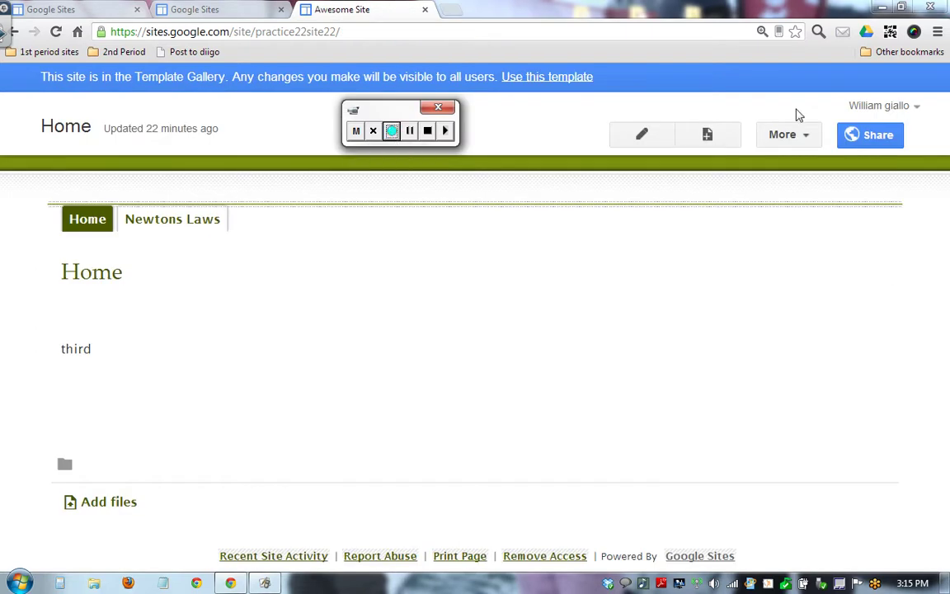
Remove Awesome Site from the template gallery under Template information and save the settings.
{"action": "left_click", "coordinate": [811, 137]}
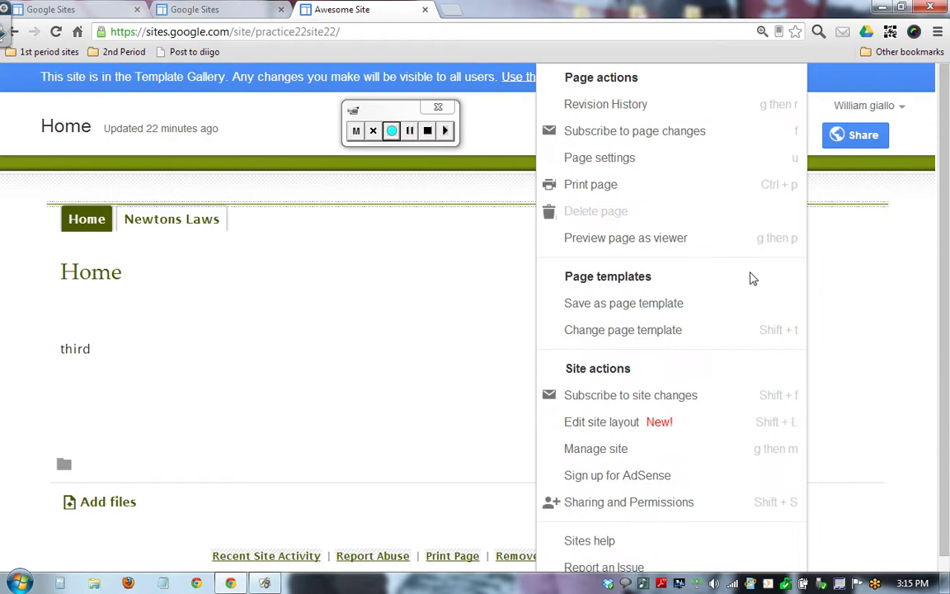
{"action": "left_click", "coordinate": [624, 450]}
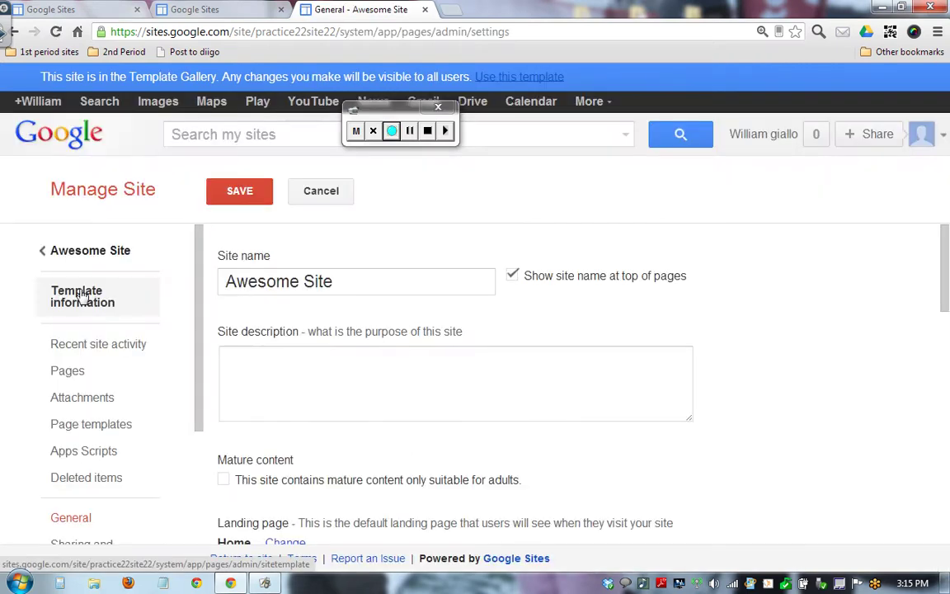
{"action": "left_click", "coordinate": [98, 298]}
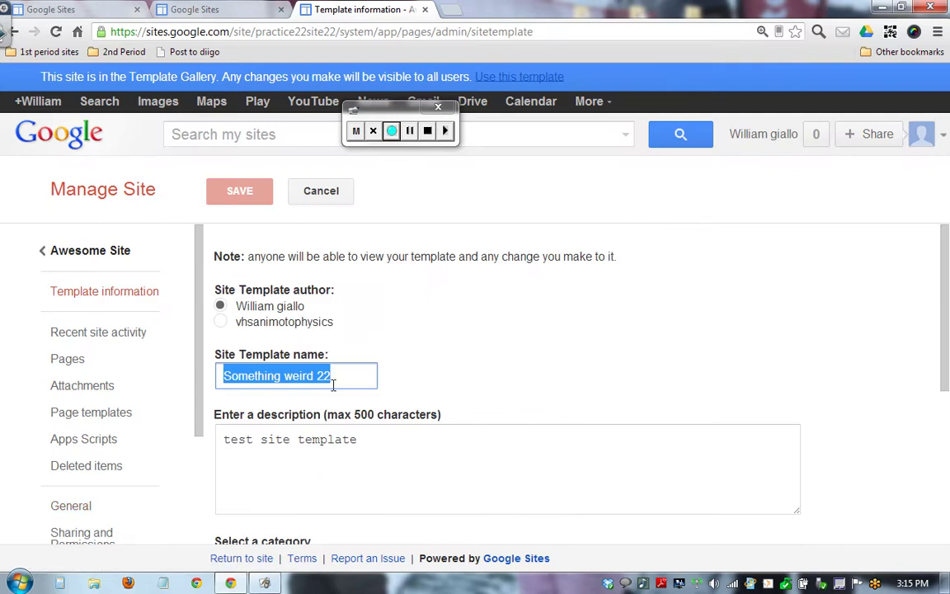
{"action": "left_click_drag", "start_coordinate": [947, 298], "coordinate": [947, 492]}
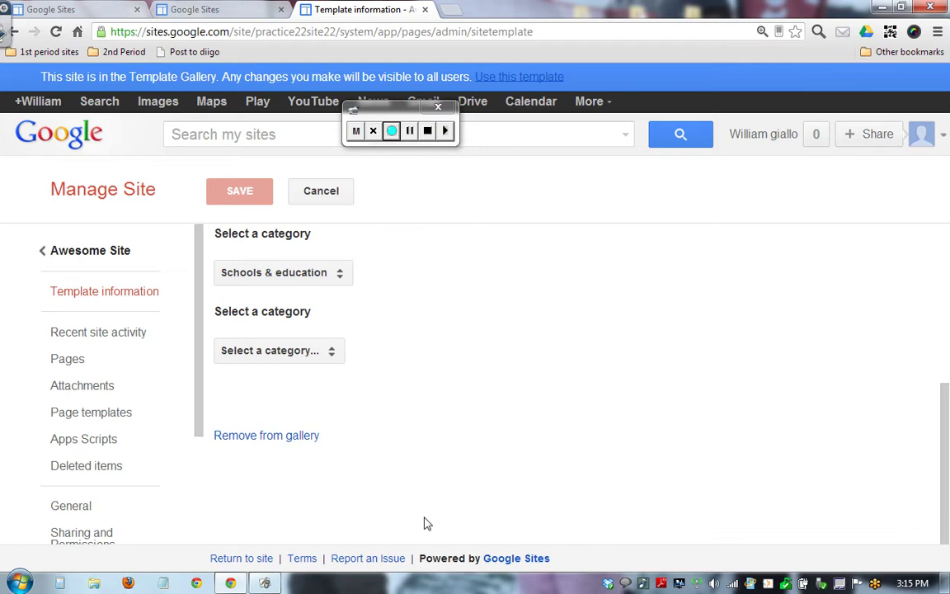
{"action": "left_click", "coordinate": [291, 437]}
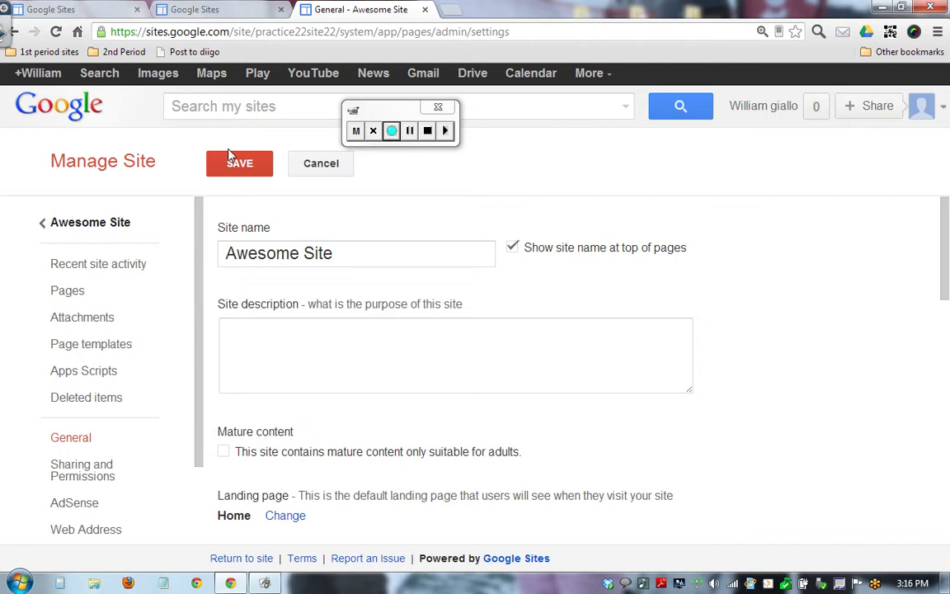
{"action": "left_click", "coordinate": [238, 163]}
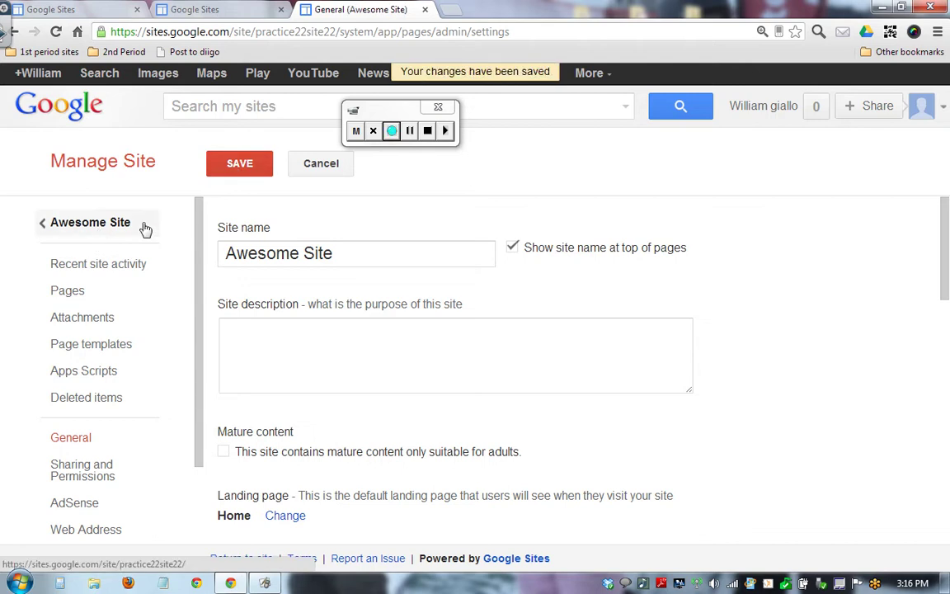
Return to Awesome Site and show its Sharing and Permissions page down to Add people.
{"action": "left_click", "coordinate": [57, 223]}
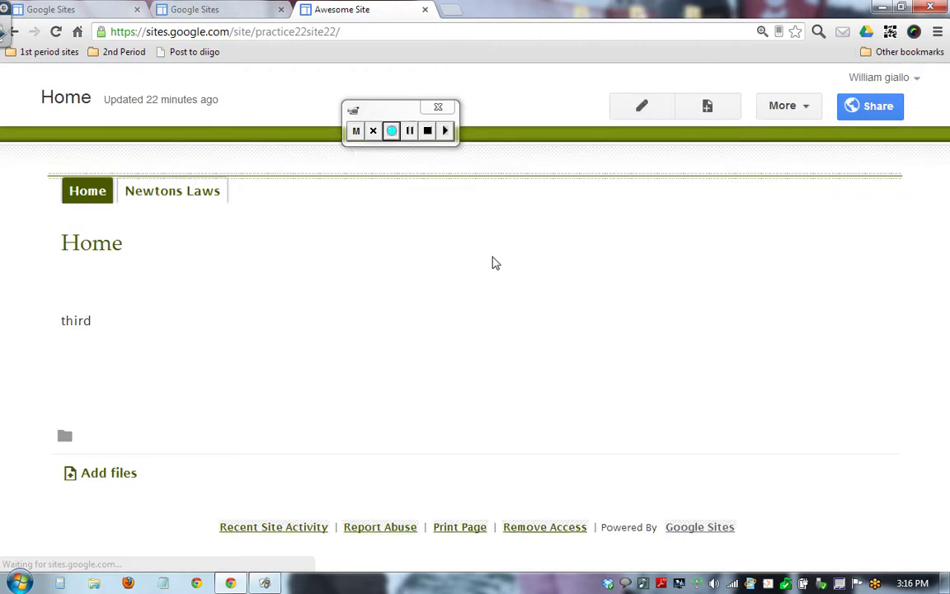
{"action": "left_click", "coordinate": [876, 106]}
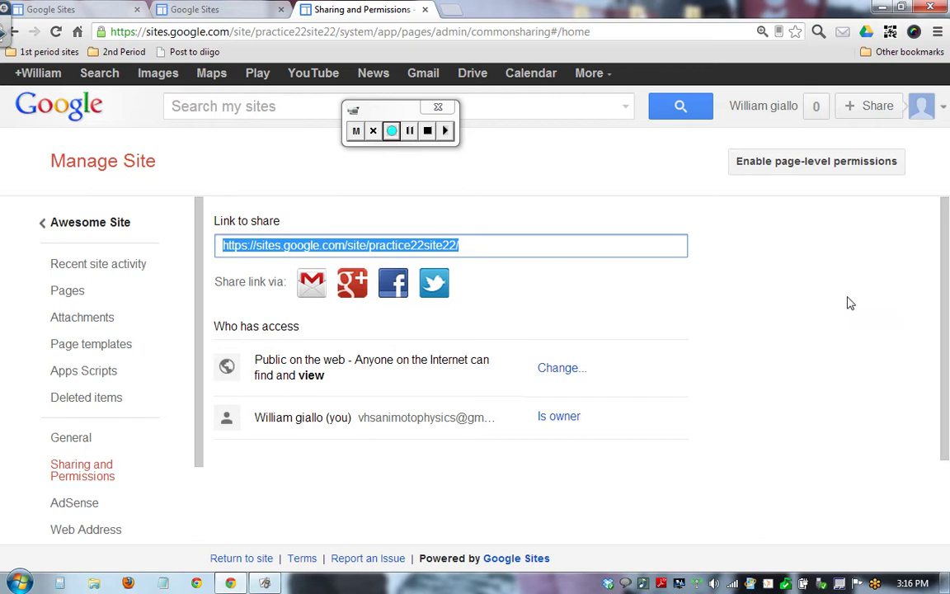
{"action": "left_click_drag", "start_coordinate": [945, 313], "coordinate": [946, 413]}
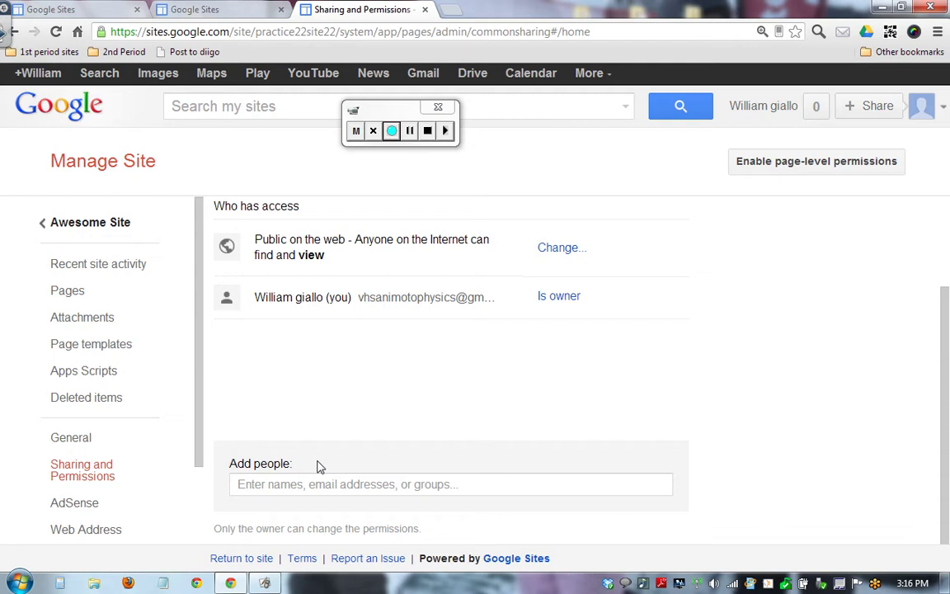
Share the site with the second Google account's e-mail address using Is owner access.
{"action": "left_click", "coordinate": [328, 491]}
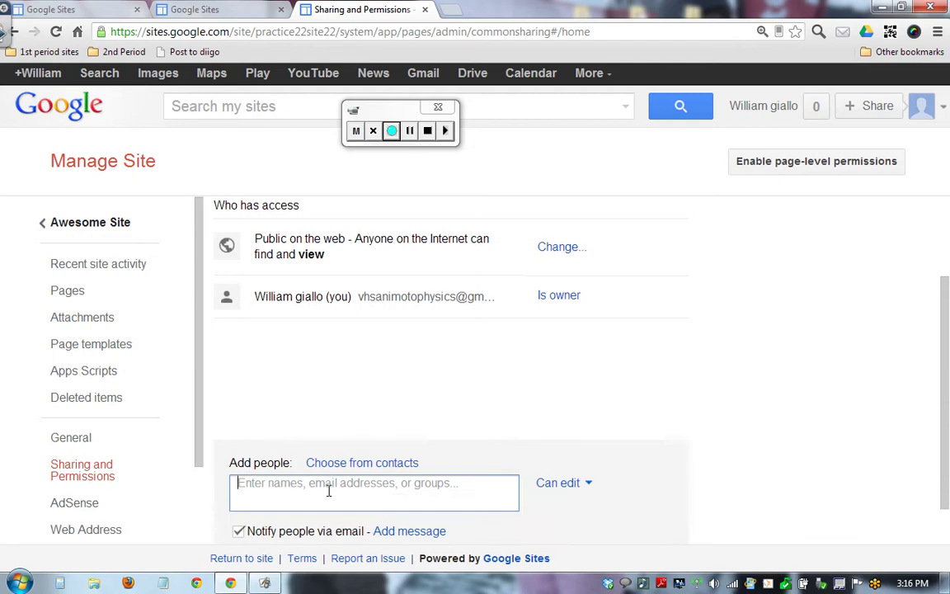
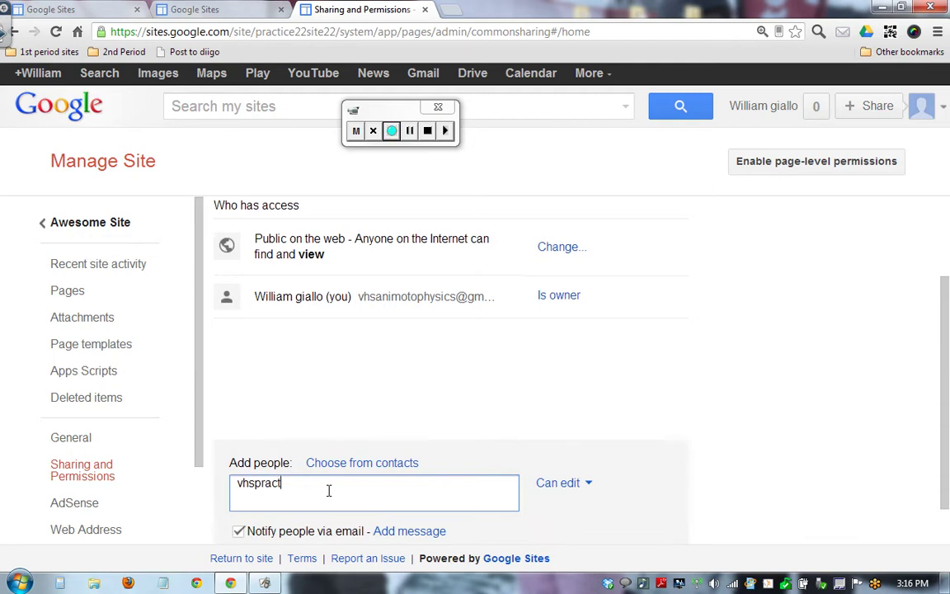
{"action": "left_click", "coordinate": [472, 448]}
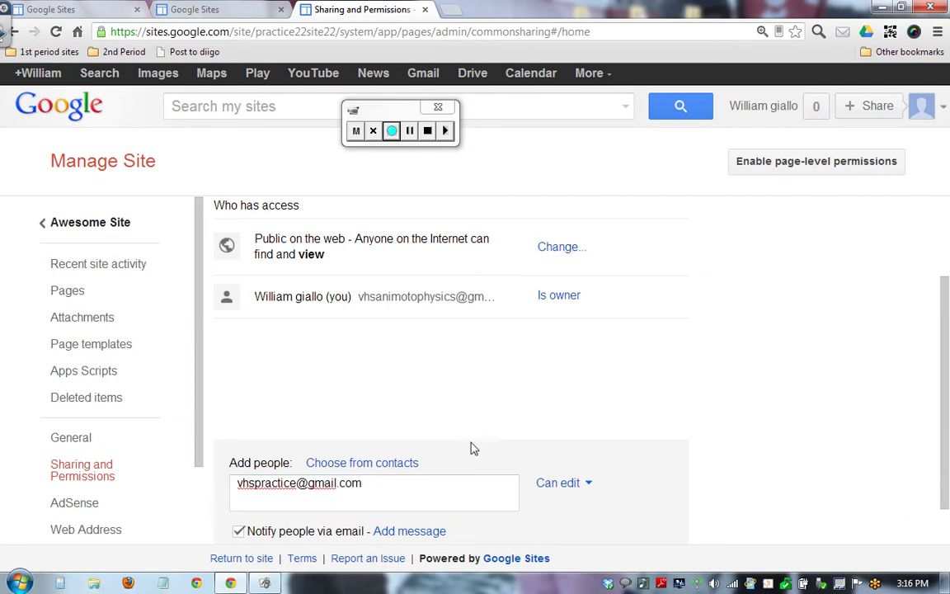
{"action": "scroll", "coordinate": [569, 494], "scroll_direction": "down", "scroll_amount": 1}
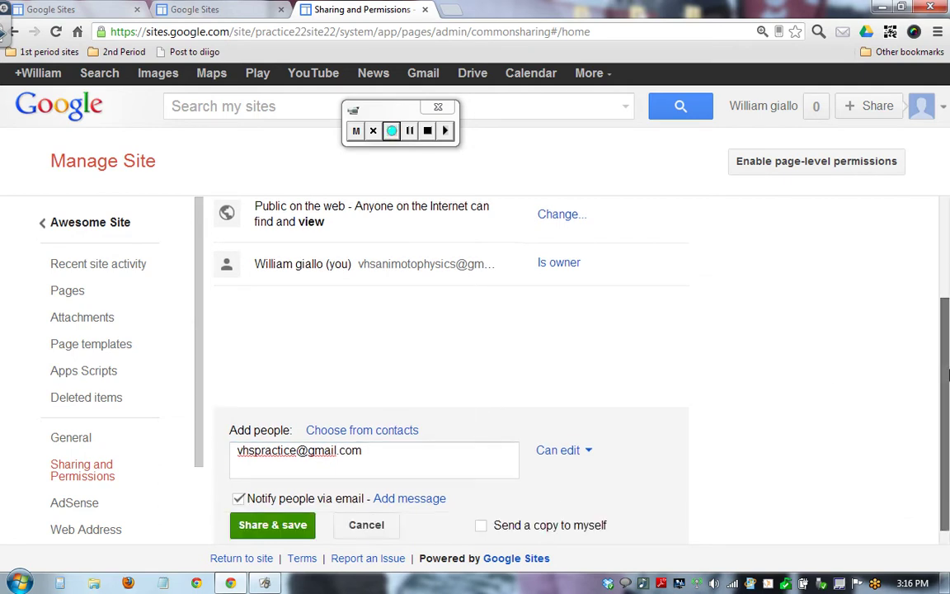
{"action": "left_click", "coordinate": [582, 450]}
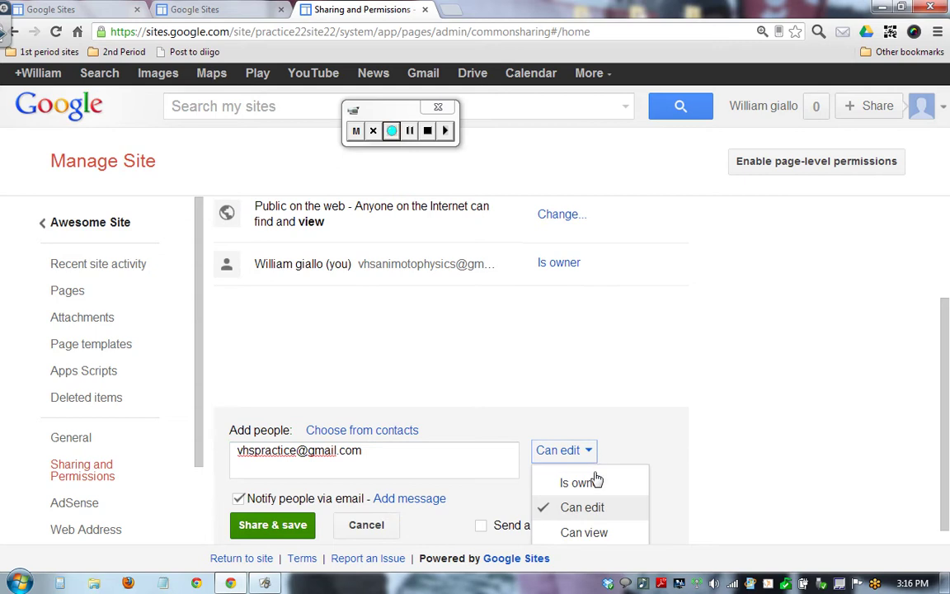
{"action": "left_click", "coordinate": [597, 484]}
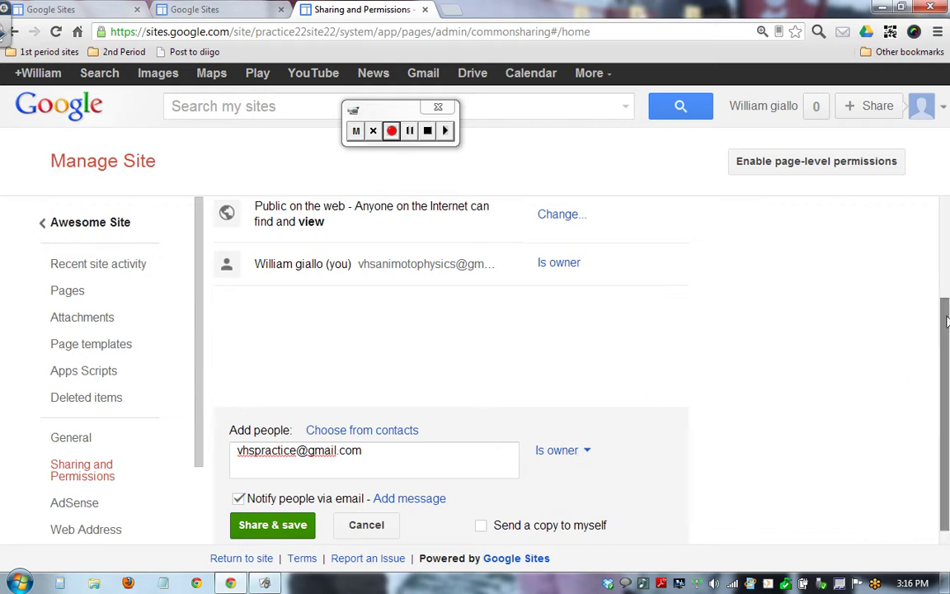
{"action": "left_click_drag", "start_coordinate": [946, 322], "coordinate": [943, 371]}
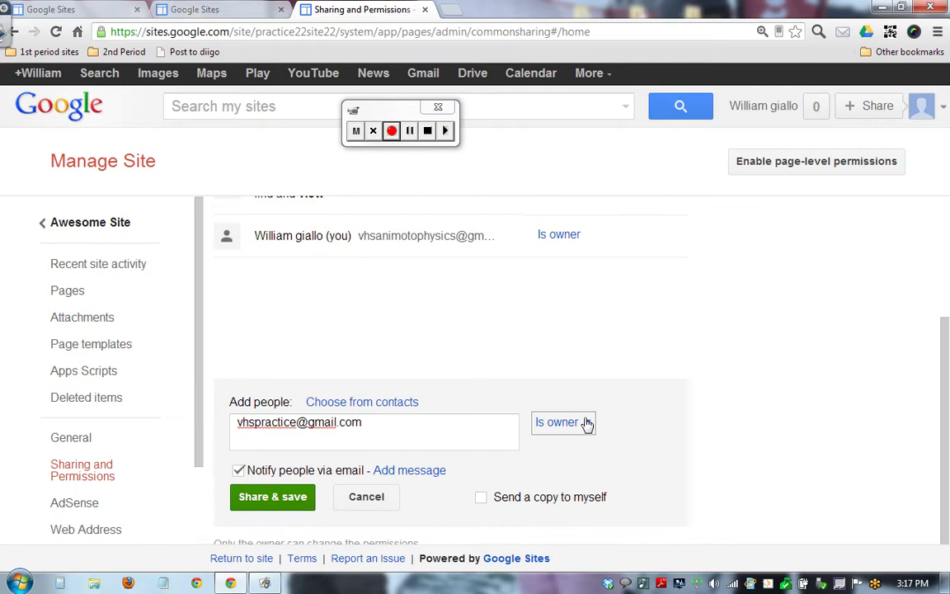
{"action": "left_click", "coordinate": [282, 501]}
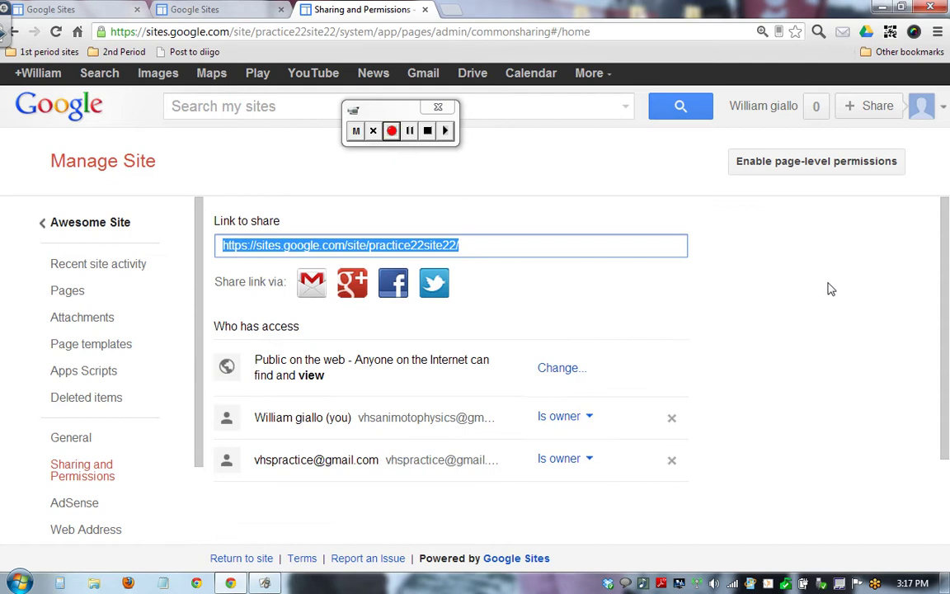
Turn on page-level permissions and view the Newtons 2nd Laws page's inherited permissions.
{"action": "left_click", "coordinate": [842, 162]}
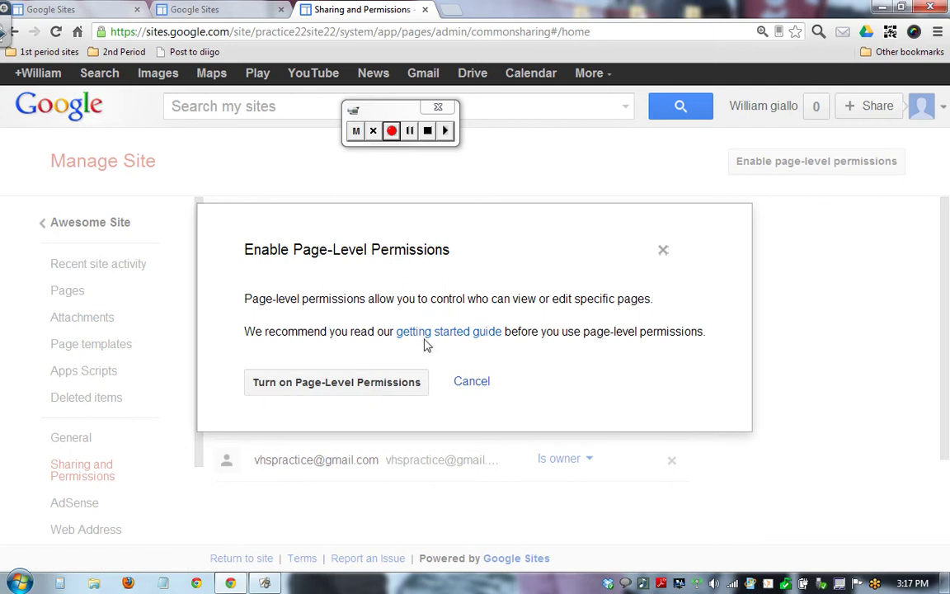
{"action": "left_click", "coordinate": [385, 382]}
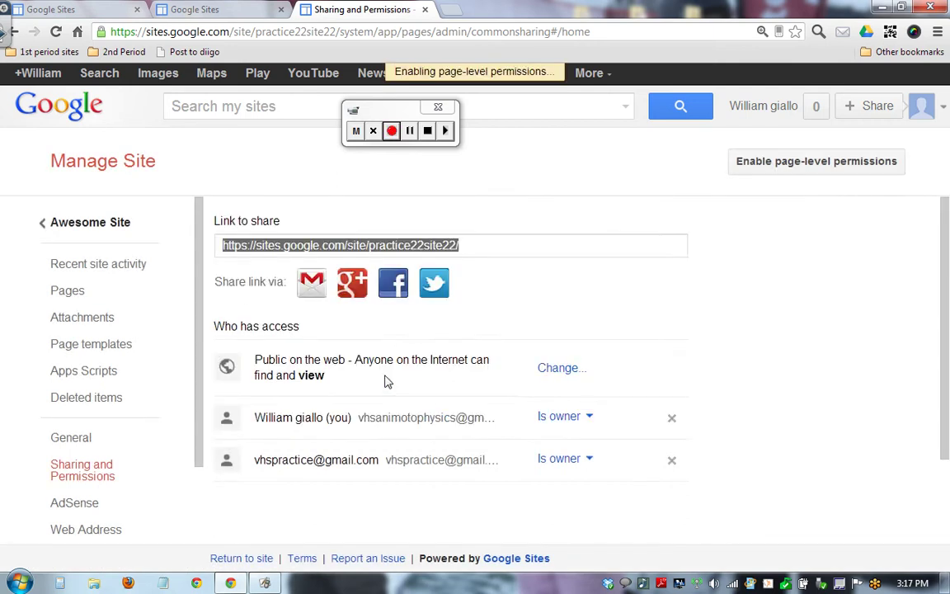
{"action": "left_click_drag", "start_coordinate": [495, 303], "coordinate": [531, 428]}
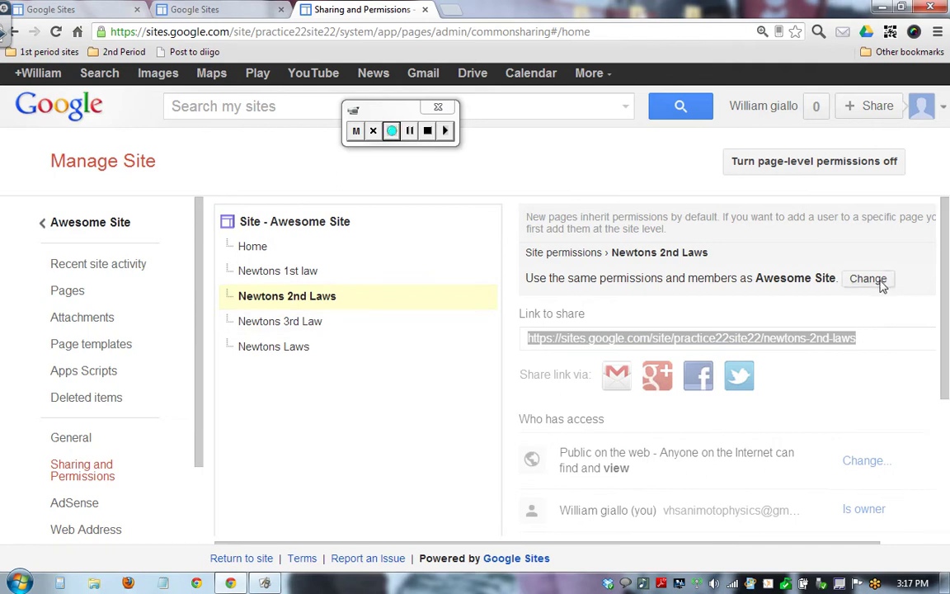
View permissions for the Newtons Laws page, then the Newtons 3rd Law page.
{"action": "left_click_drag", "start_coordinate": [944, 264], "coordinate": [936, 396]}
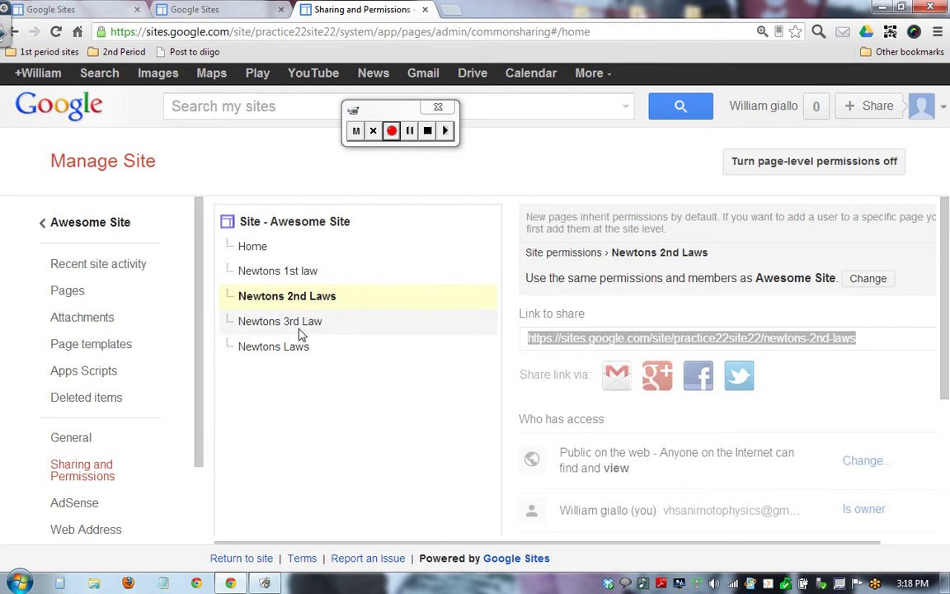
{"action": "left_click", "coordinate": [301, 339]}
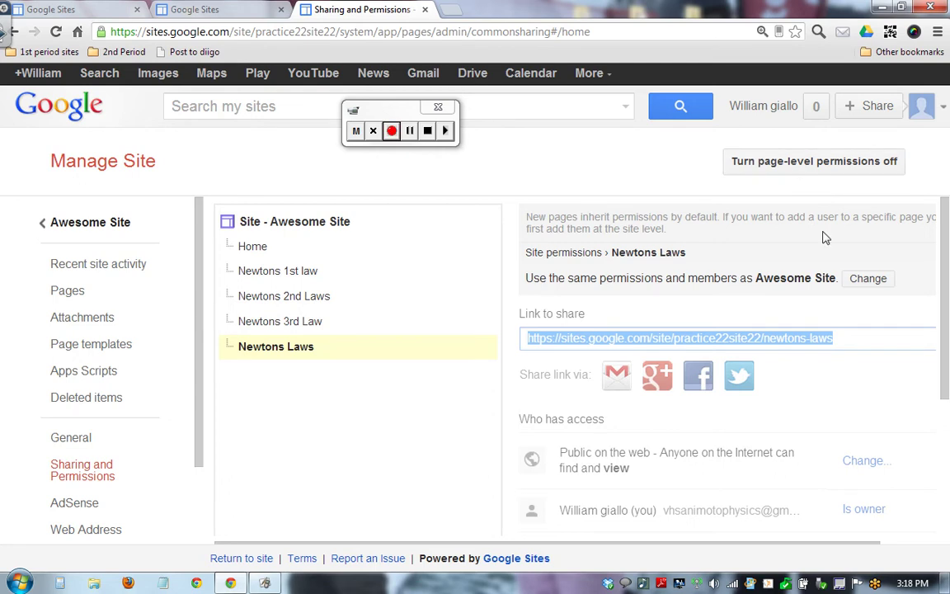
{"action": "left_click_drag", "start_coordinate": [948, 272], "coordinate": [941, 279]}
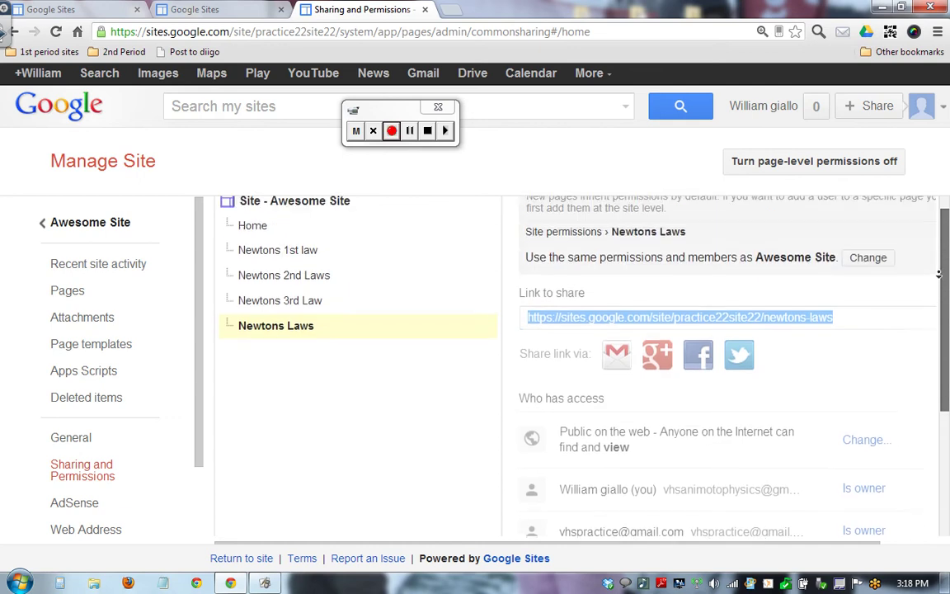
{"action": "right_click", "coordinate": [942, 279]}
{"action": "key", "text": "Escape"}
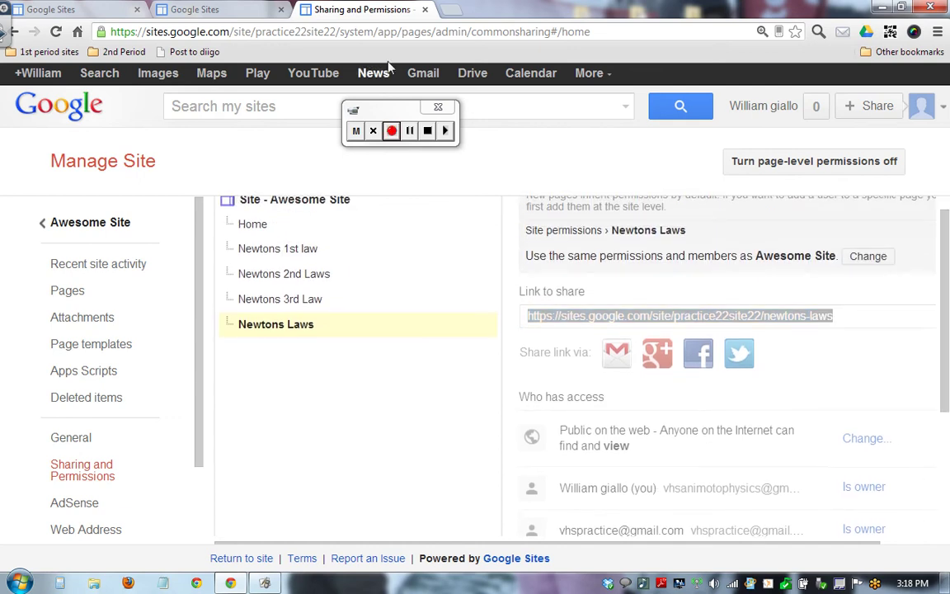
{"action": "left_click", "coordinate": [392, 130]}
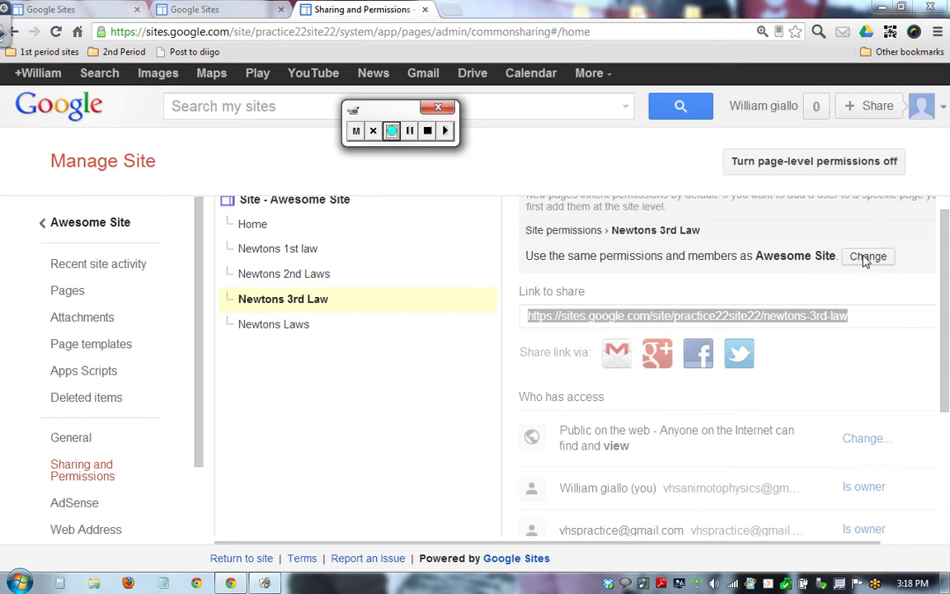
{"action": "left_click", "coordinate": [866, 257]}
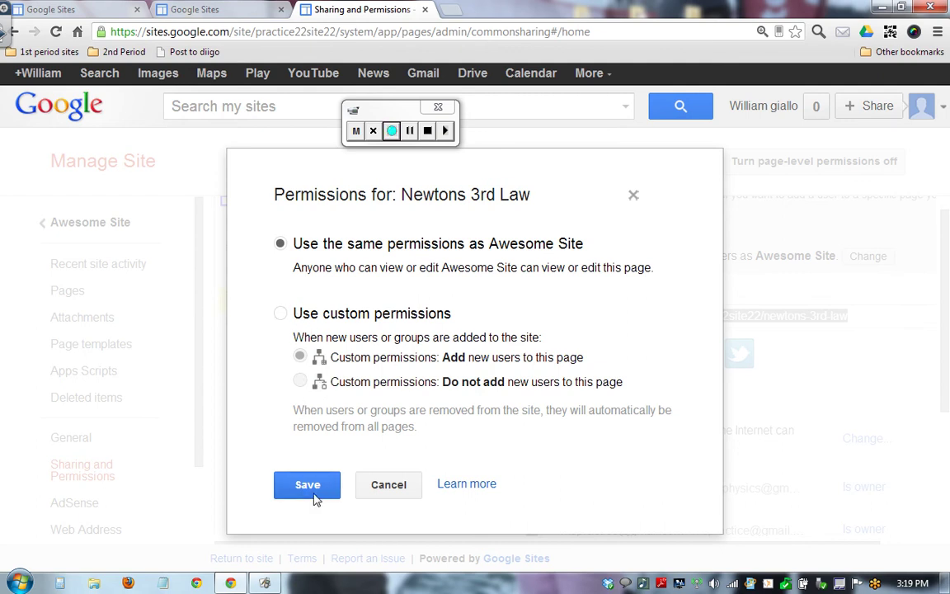
{"action": "left_click", "coordinate": [368, 495]}
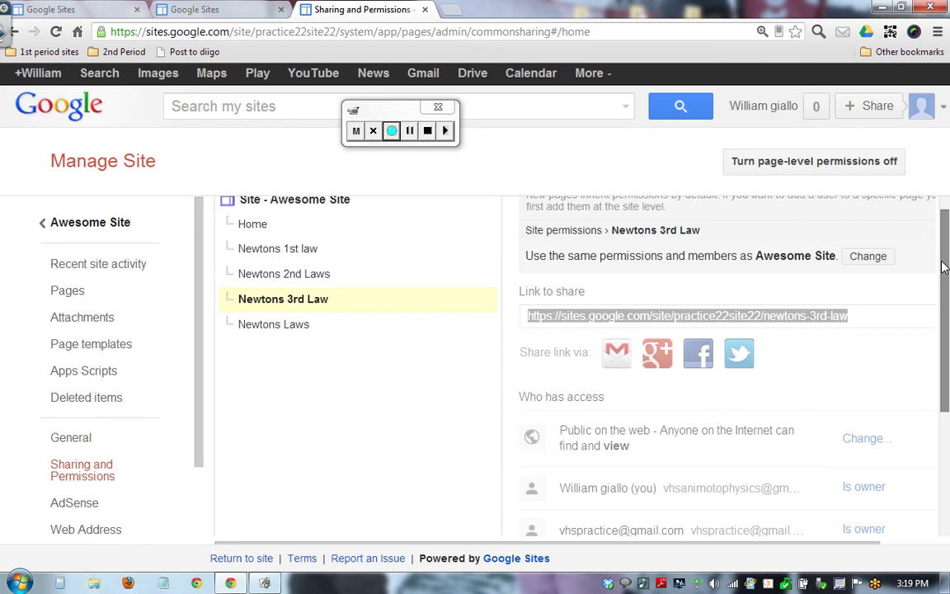
{"action": "left_click_drag", "start_coordinate": [938, 262], "coordinate": [945, 277]}
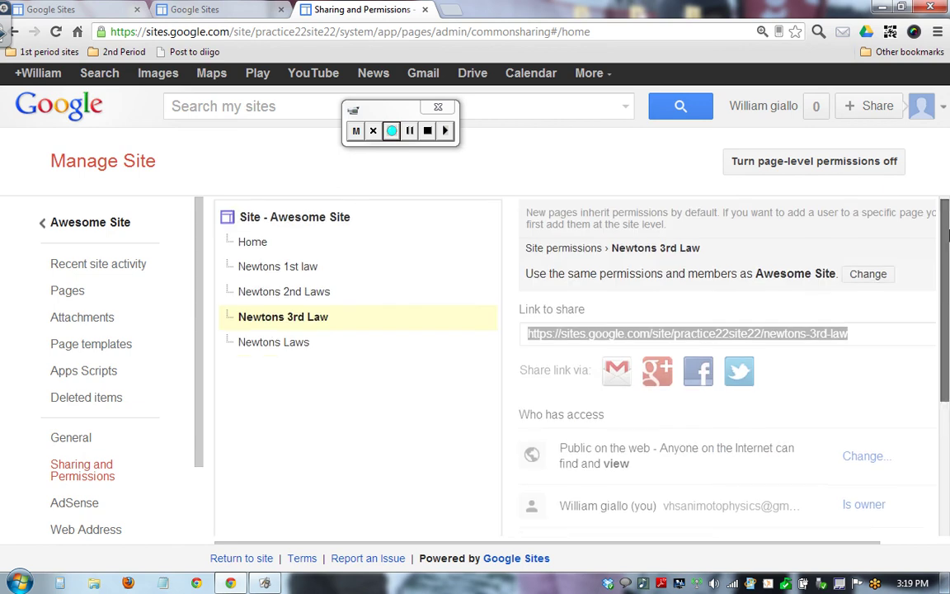